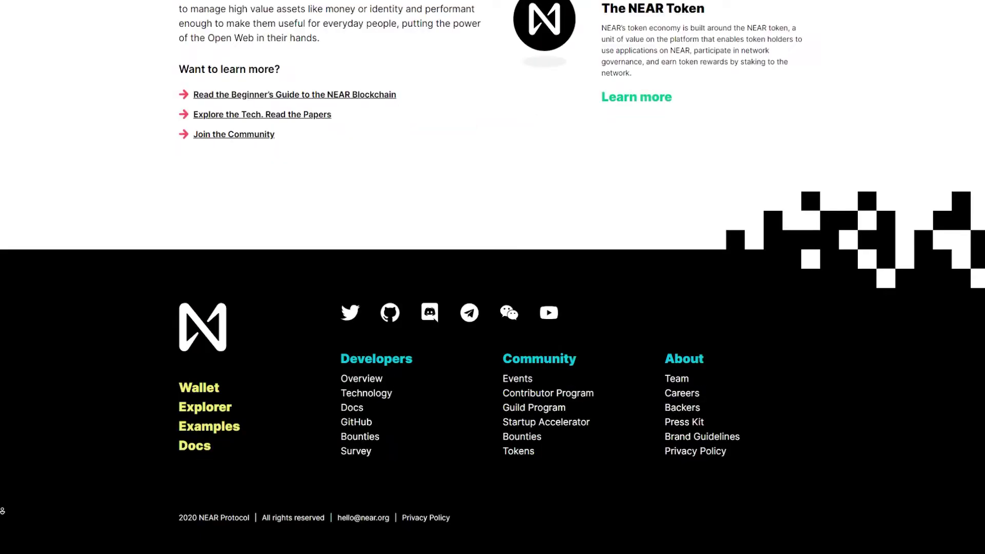
Go to the NEAR Wallet site from the NEAR website footer.
click(205, 392)
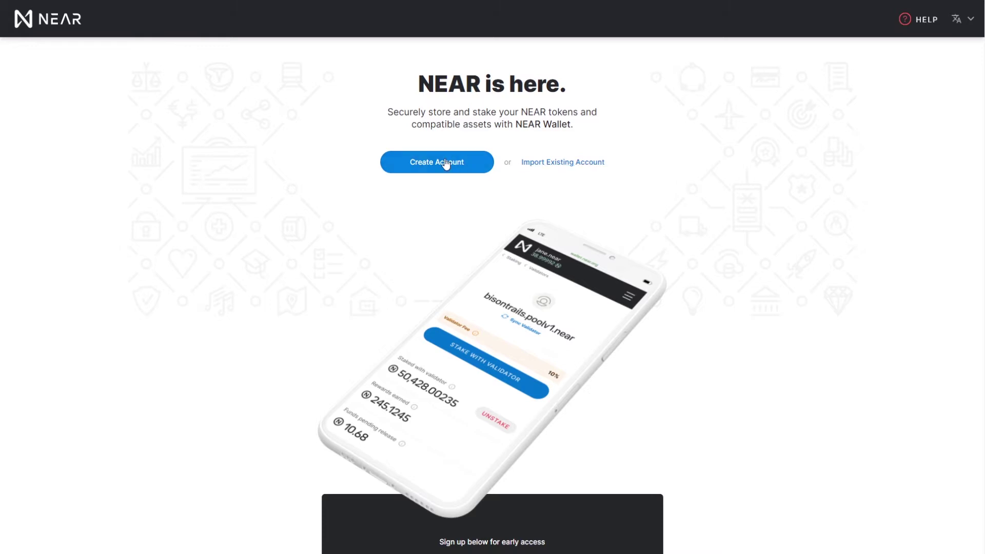
Create a new wallet account with an available account ID.
click(447, 162)
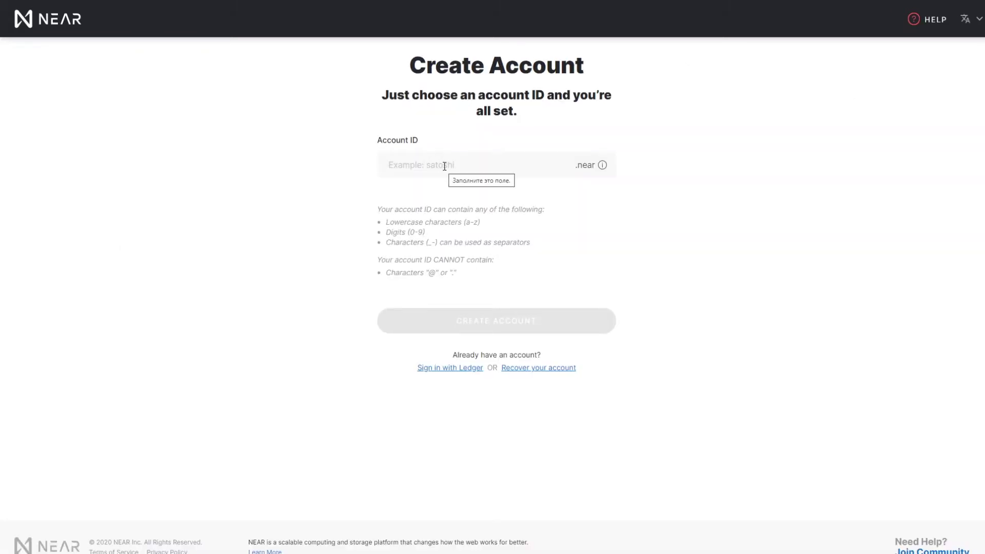
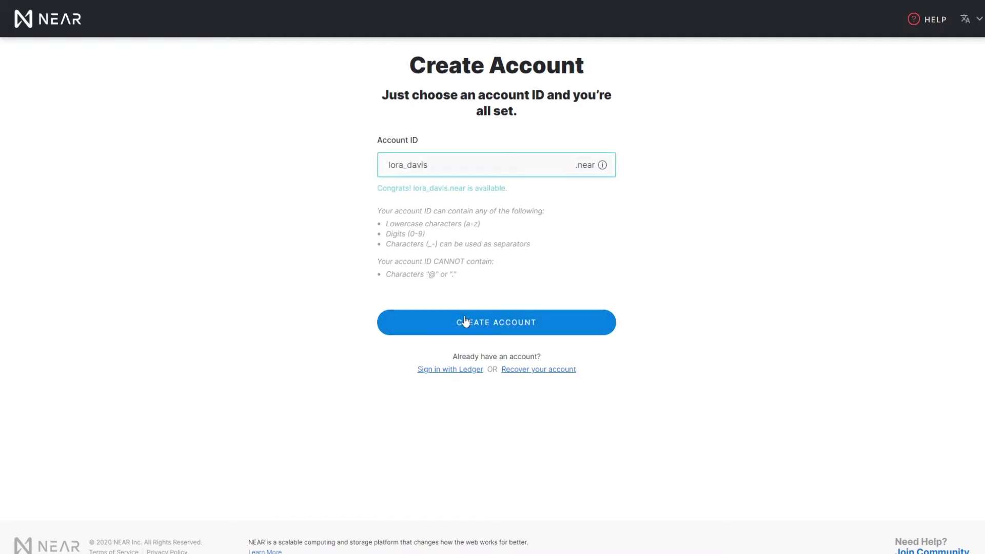
click(466, 321)
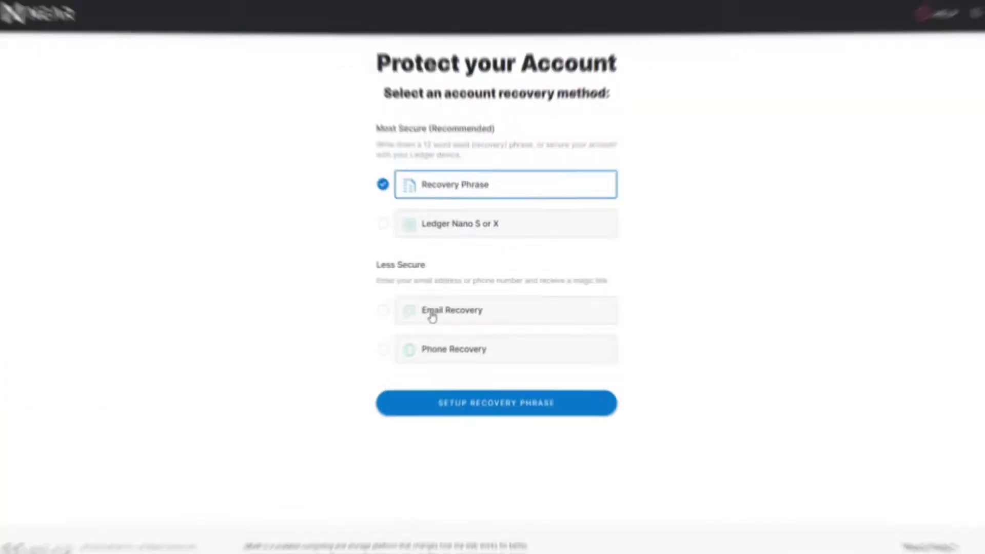
Set up the recovery phrase, copy the seed phrase and continue to verification.
click(477, 406)
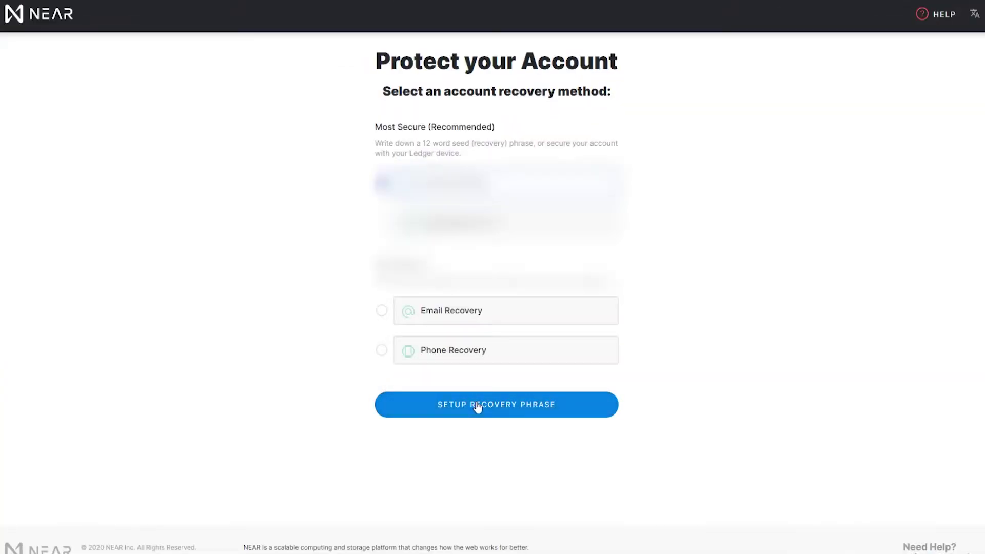
click(496, 330)
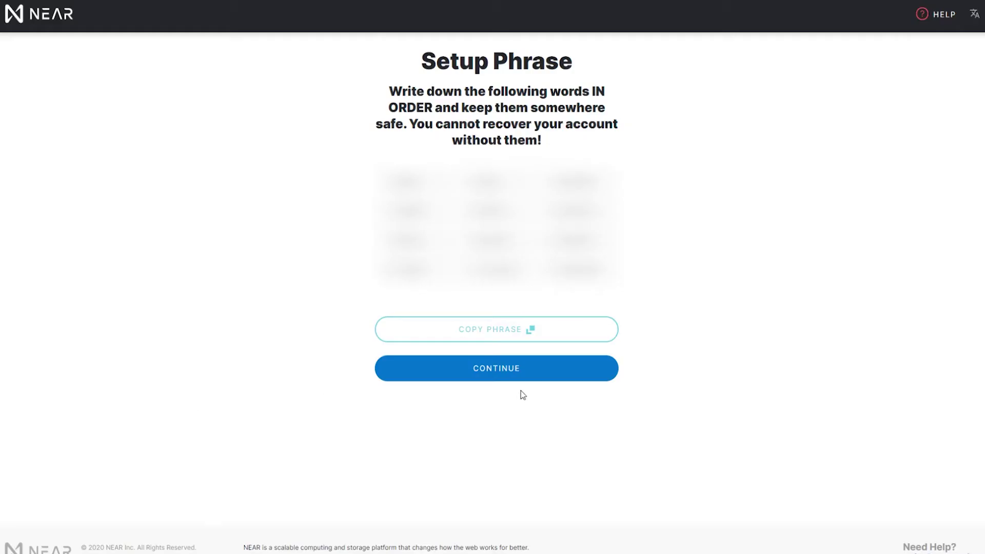
click(523, 376)
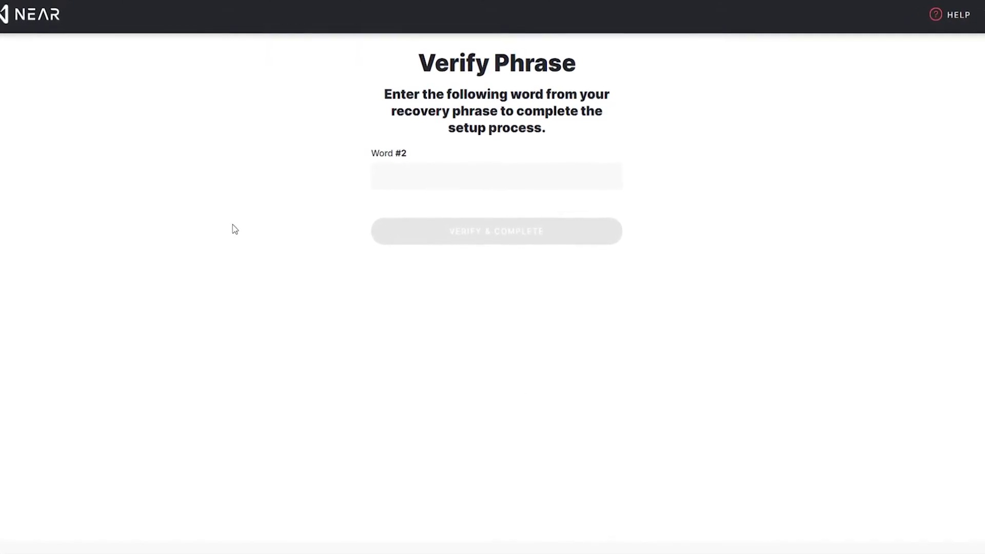
Enter recovery word #2 and verify to complete setup, reaching the funded 4.99996 NEAR dashboard.
click(434, 180)
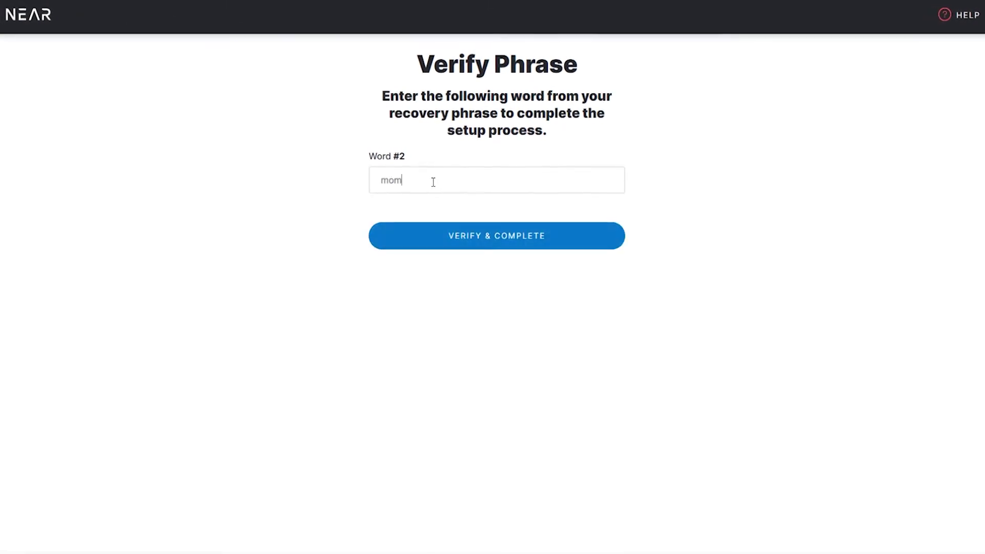
click(460, 255)
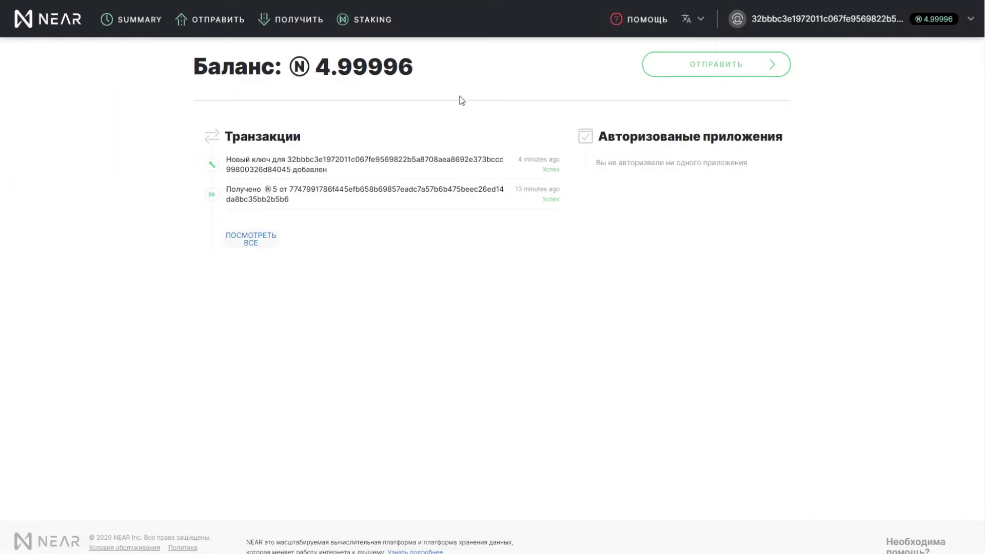
Go to the Staking page showing 2.97356 NEAR available and nothing staked.
click(370, 21)
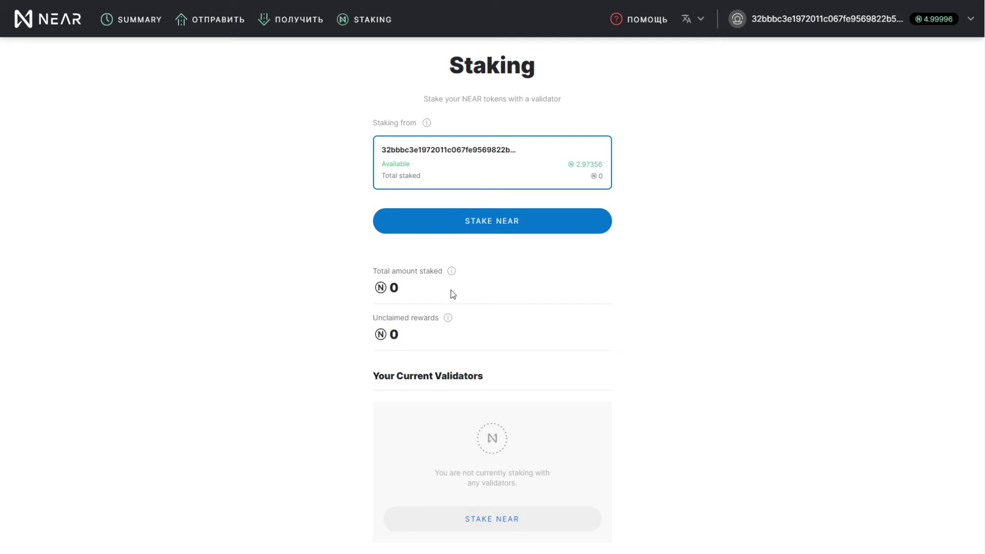
scroll(452, 294, down, 2)
scroll(447, 254, up, 2)
Search validators for 'ever' and view everstake.poolv1.near with its 10% fee.
click(440, 219)
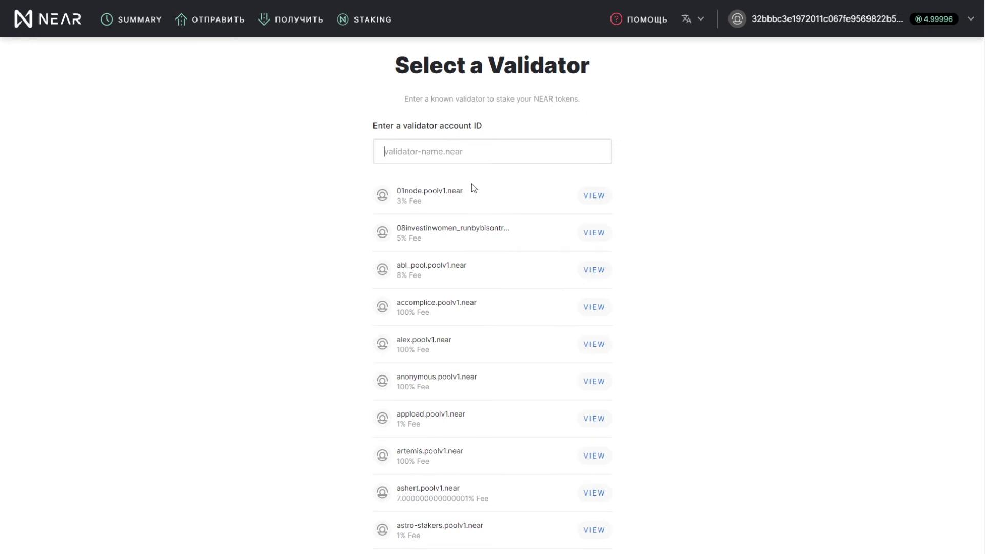
text(ever)
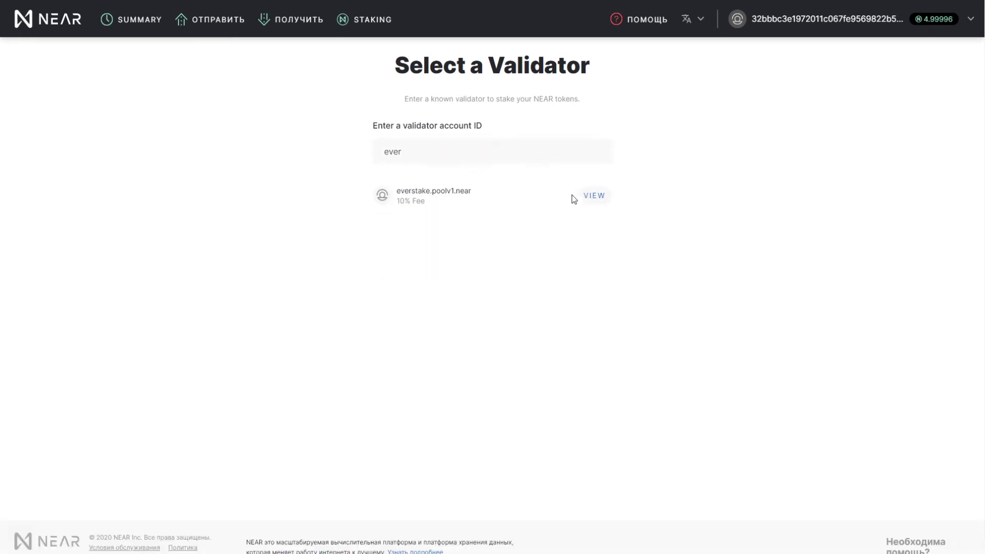
click(592, 199)
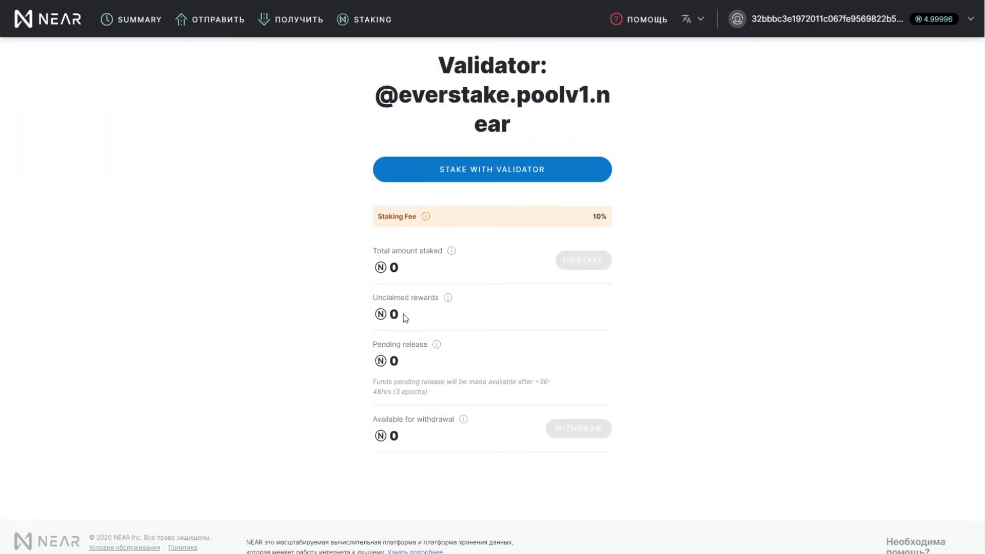
Stake the maximum 2.97356 NEAR with everstake.poolv1.near and confirm the delegation.
click(502, 178)
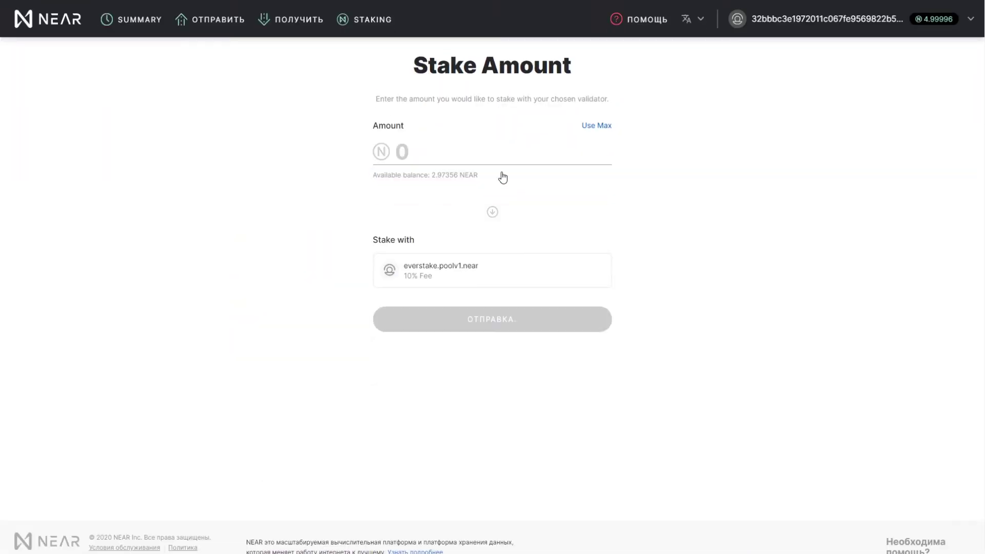
click(590, 127)
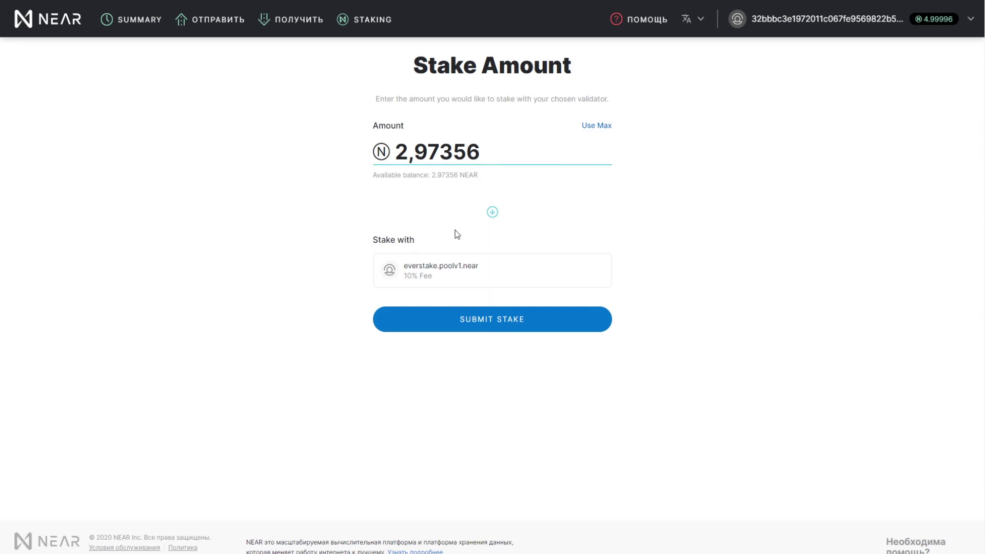
click(490, 323)
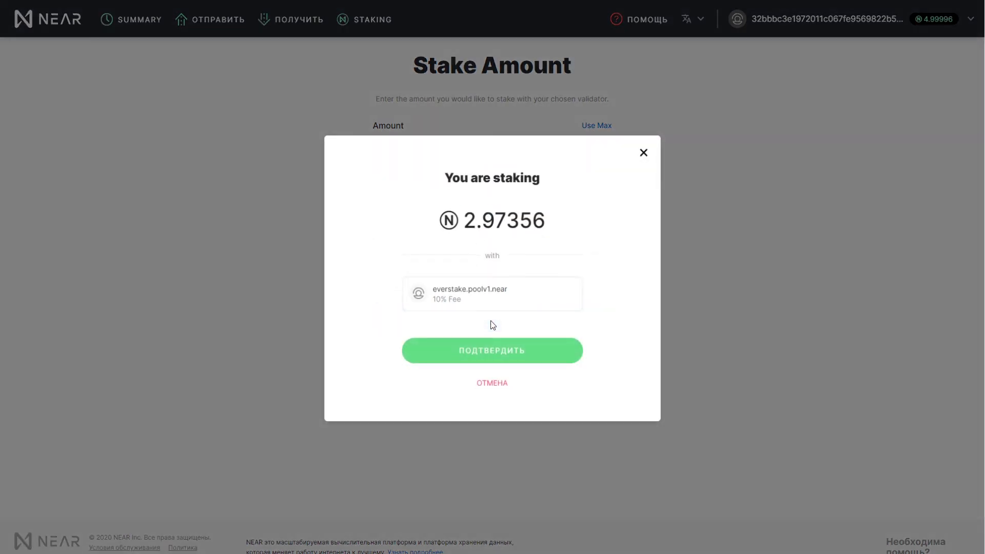
click(495, 350)
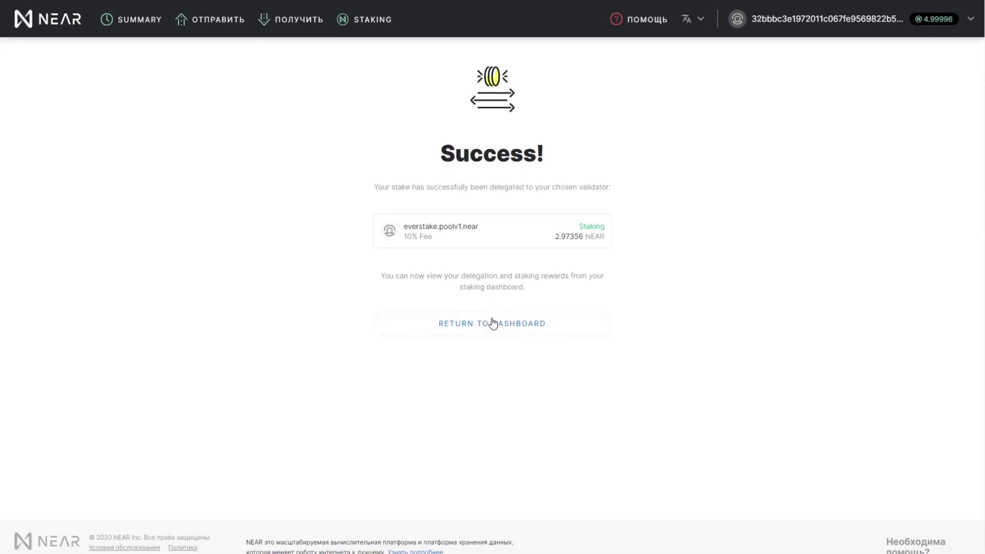
Return to the staking dashboard showing 2.97356 NEAR staked with everstake.poolv1.near.
click(492, 323)
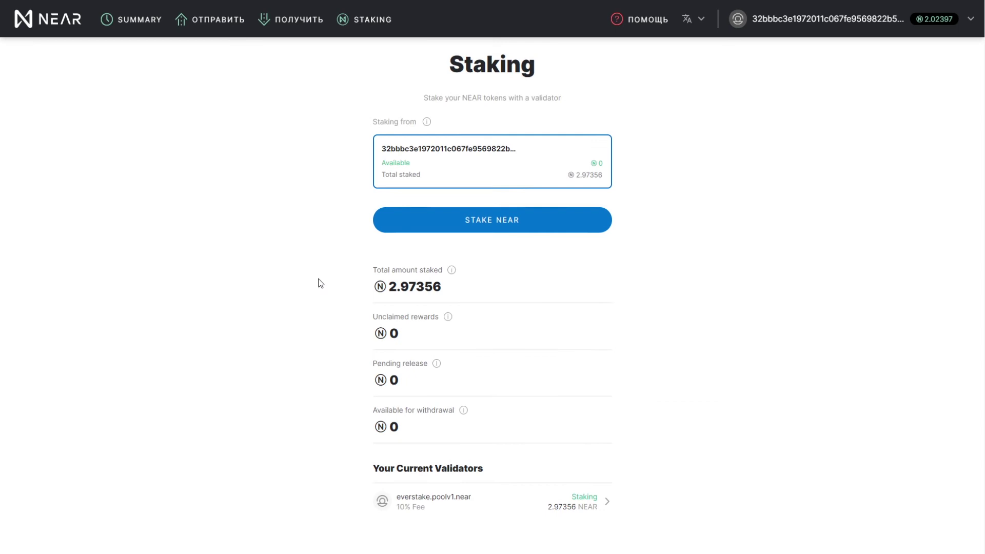
scroll(321, 283, down, 1)
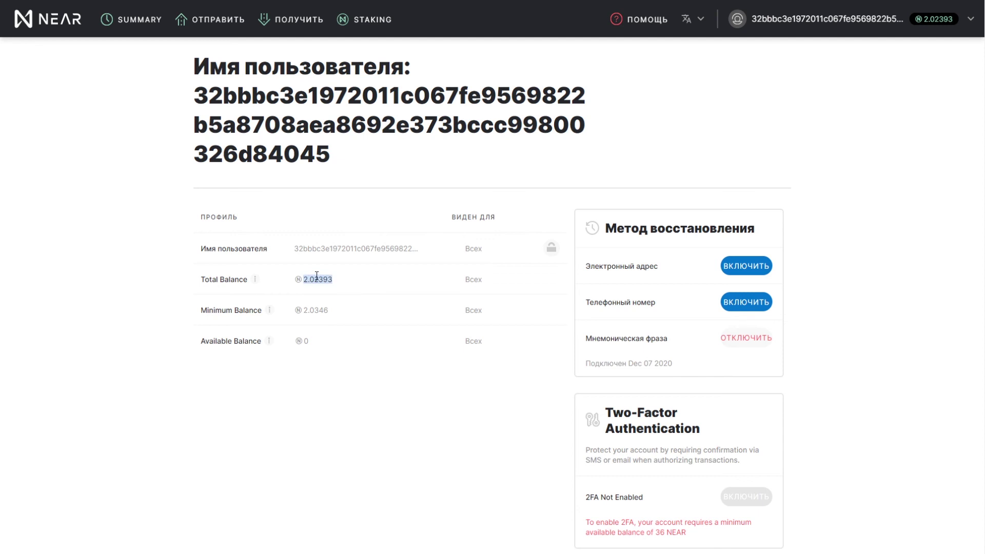
Switch to the account summary listing the deposit_and_stake call to everstake.poolv1.near.
click(152, 19)
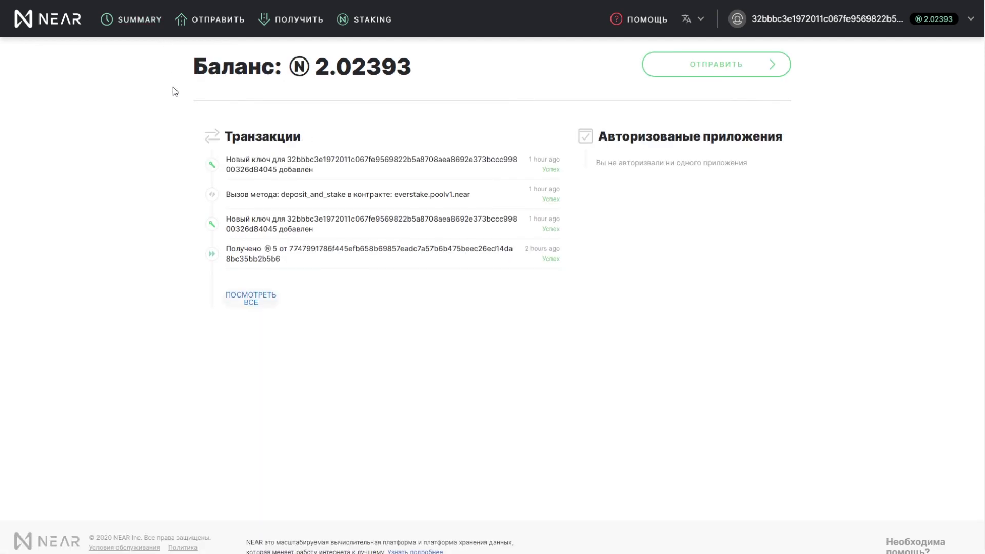